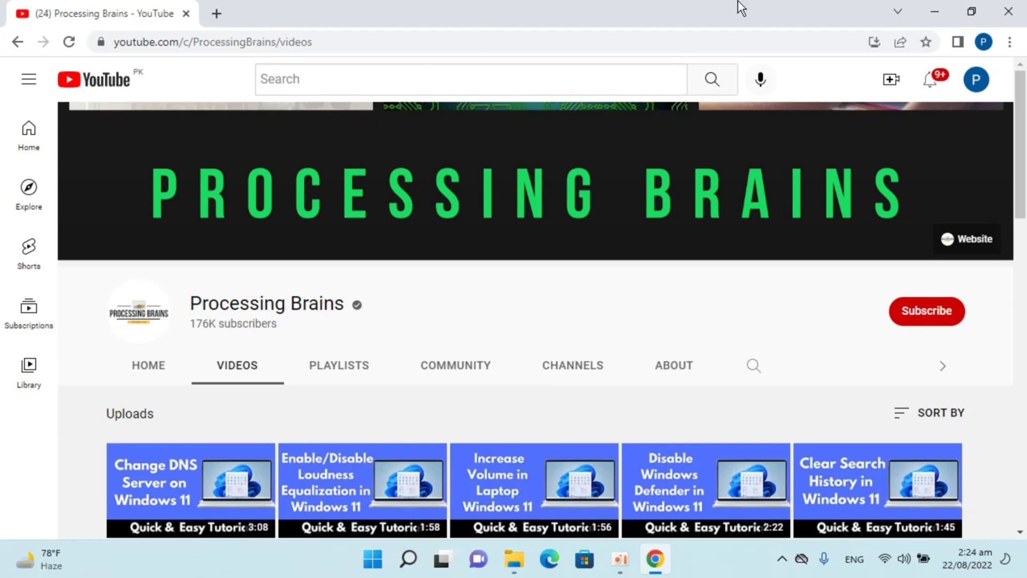
Step: Minimize Chrome and hide the oCam folder to reveal the desktop, then restore the browser
click(936, 8)
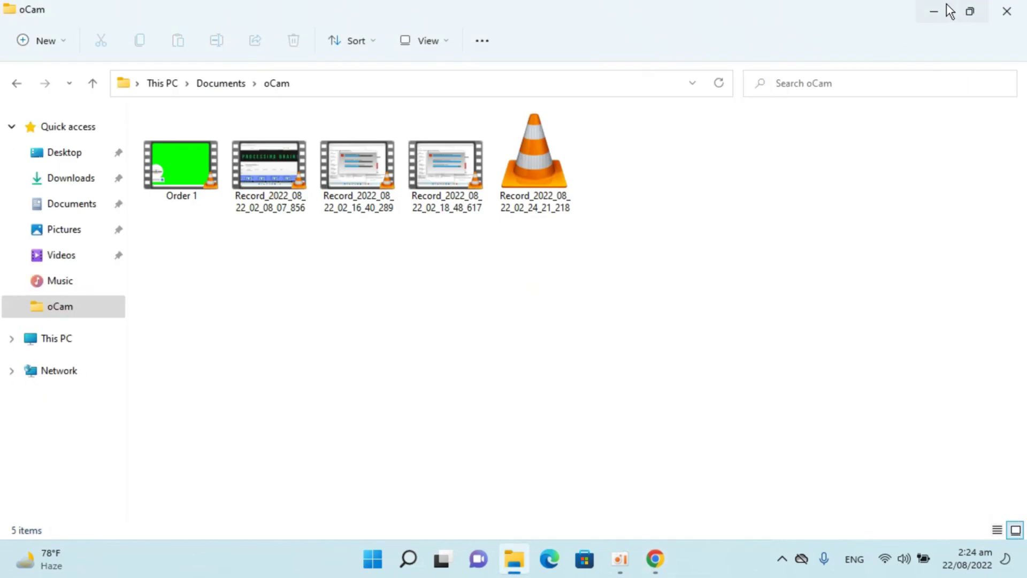
click(969, 10)
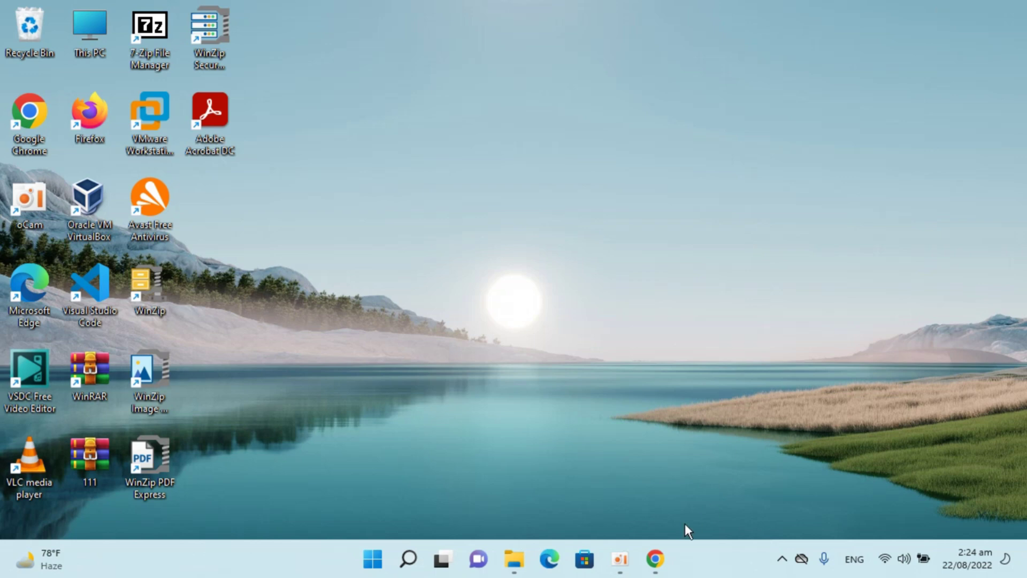
click(665, 562)
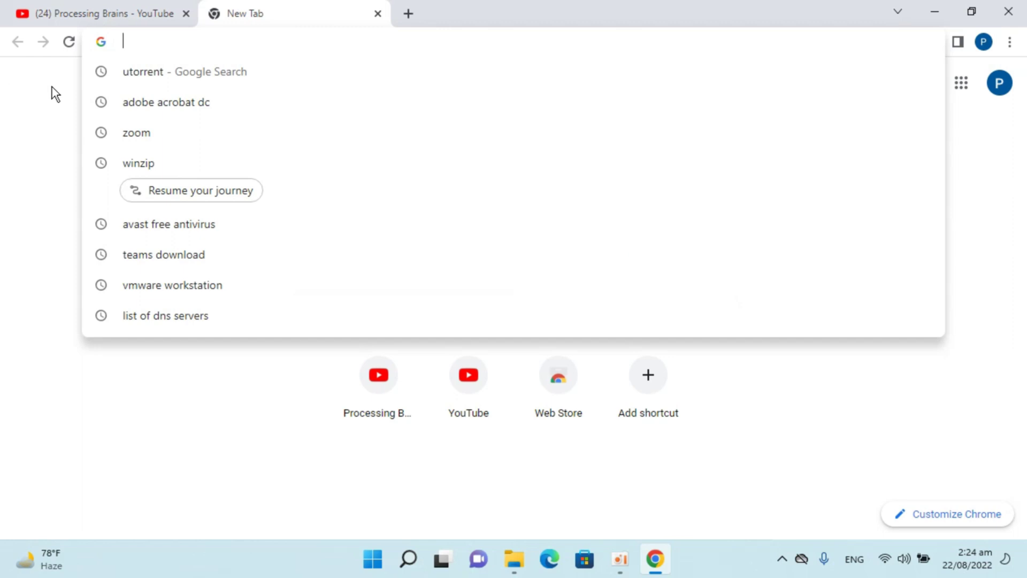
Step: Search the web for 'bitorrent' from the address bar, correcting the typos
text(uto)
key(BackSpace)
key(BackSpace)
key(BackSpace)
key(BackSpace)
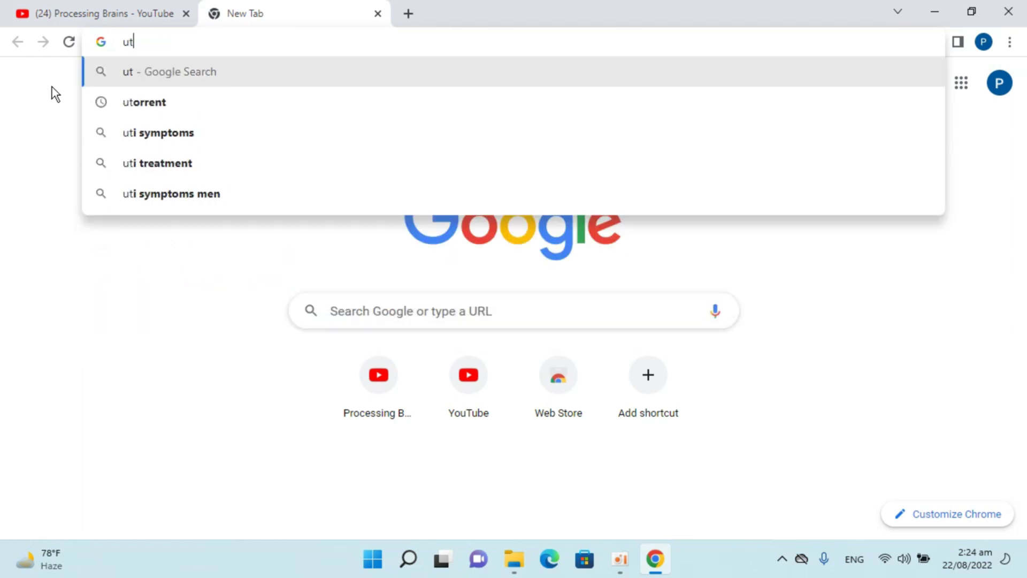
text(bitoorent)
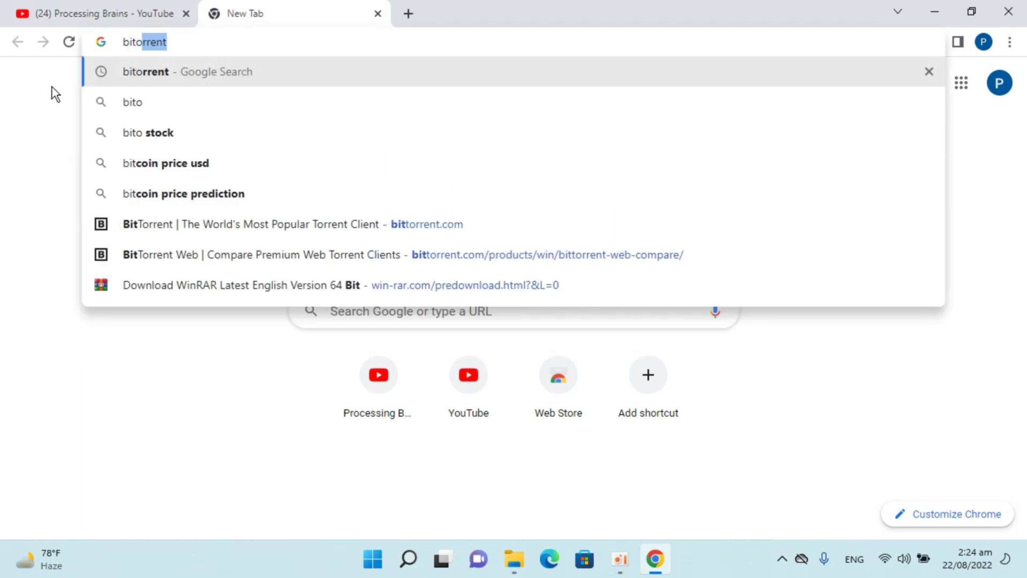
key(BackSpace)
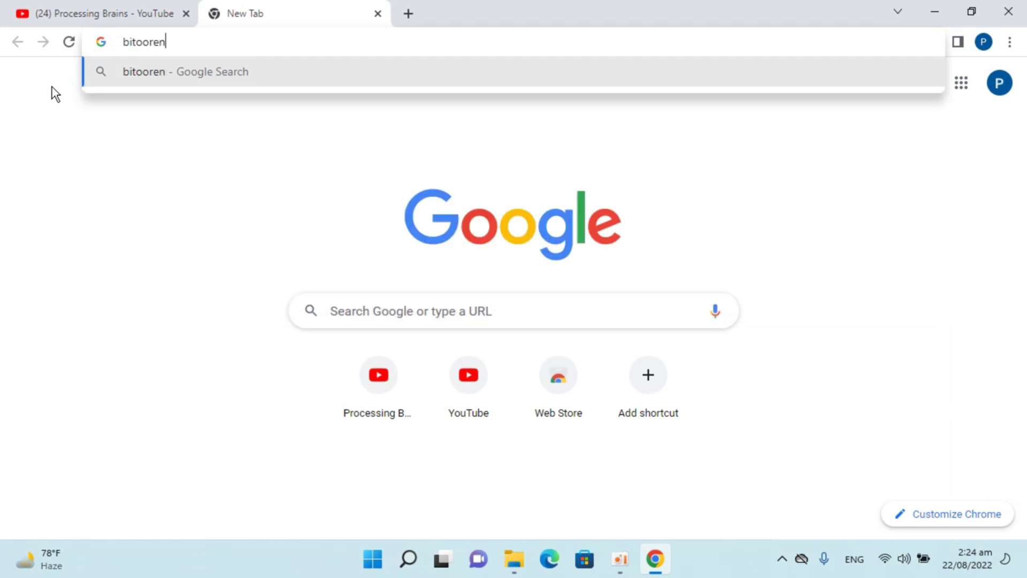
key(BackSpace)
key(BackSpace)
key(BackSpace)
key(BackSpace)
key(BackSpace)
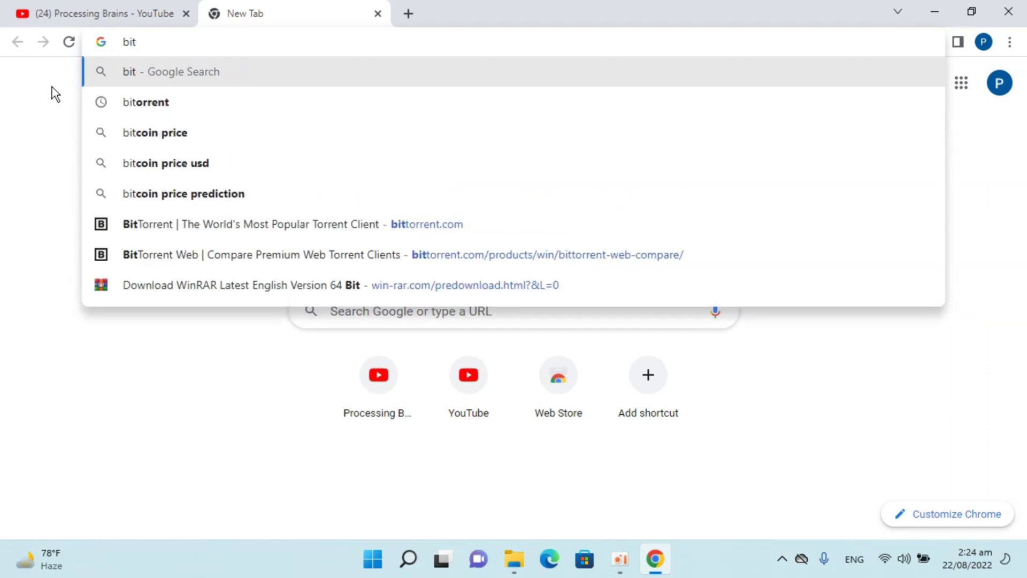
text(orrent)
key(Return)
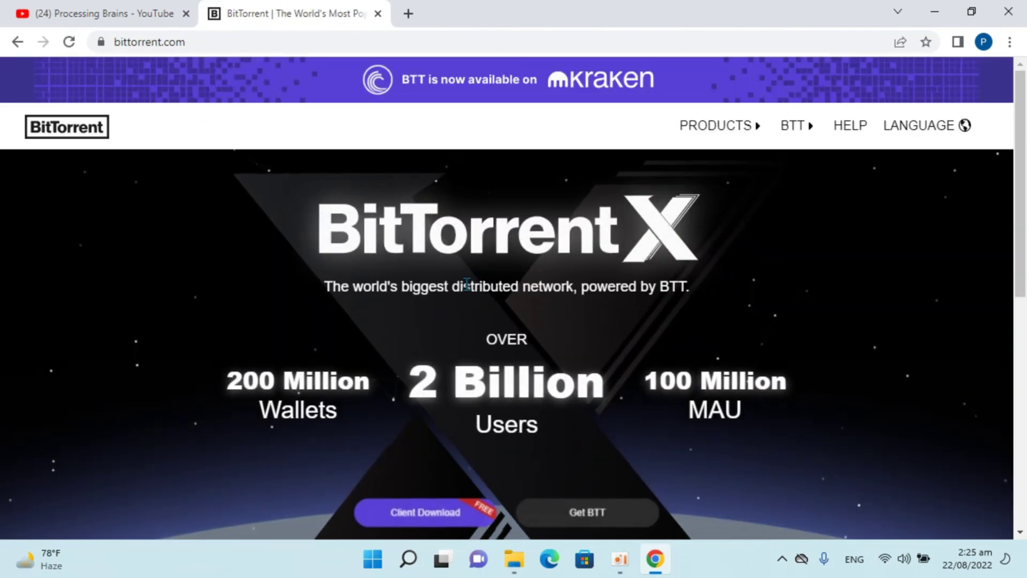
Step: Go through Client Download and FREE DOWNLOAD, then choose DOWNLOAD NOW under BASIC on the comparison page
scroll(321, 390, down, 2)
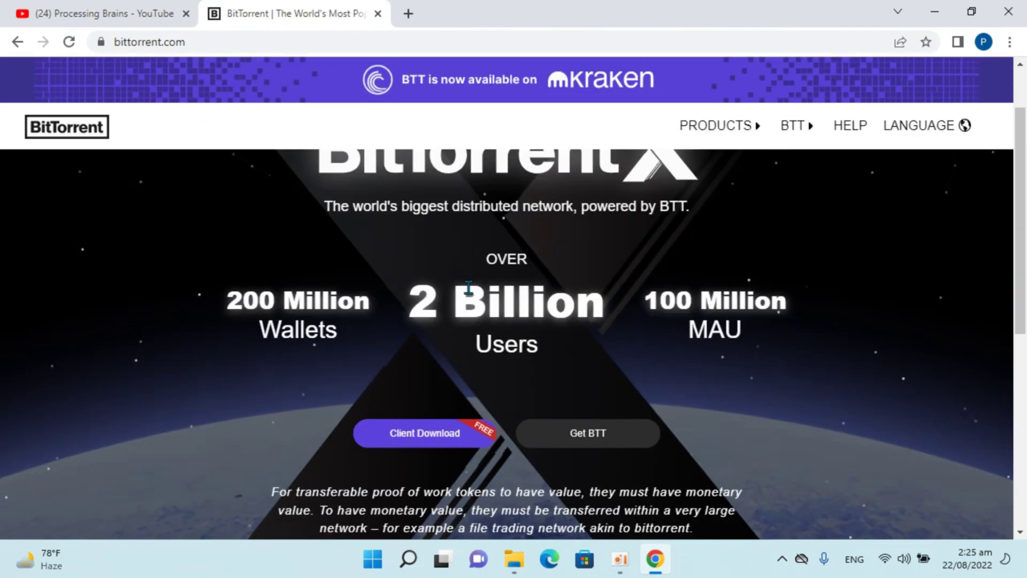
click(422, 433)
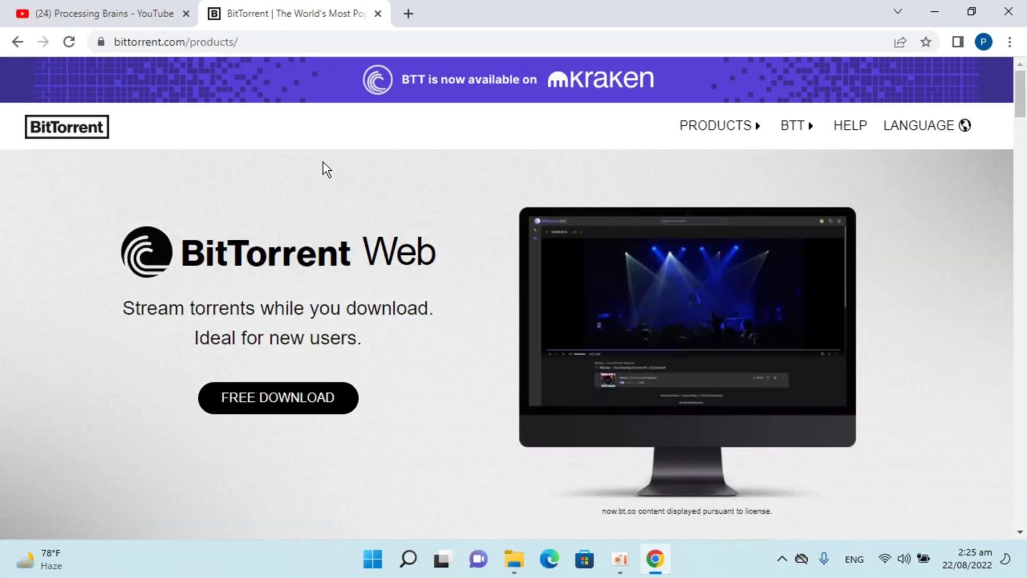
click(265, 397)
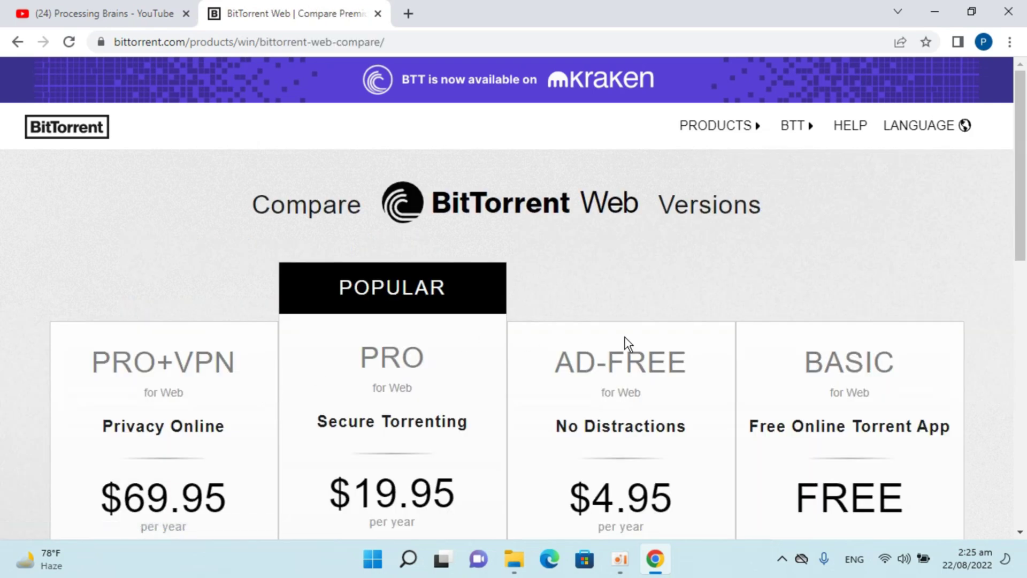
scroll(647, 329, down, 2)
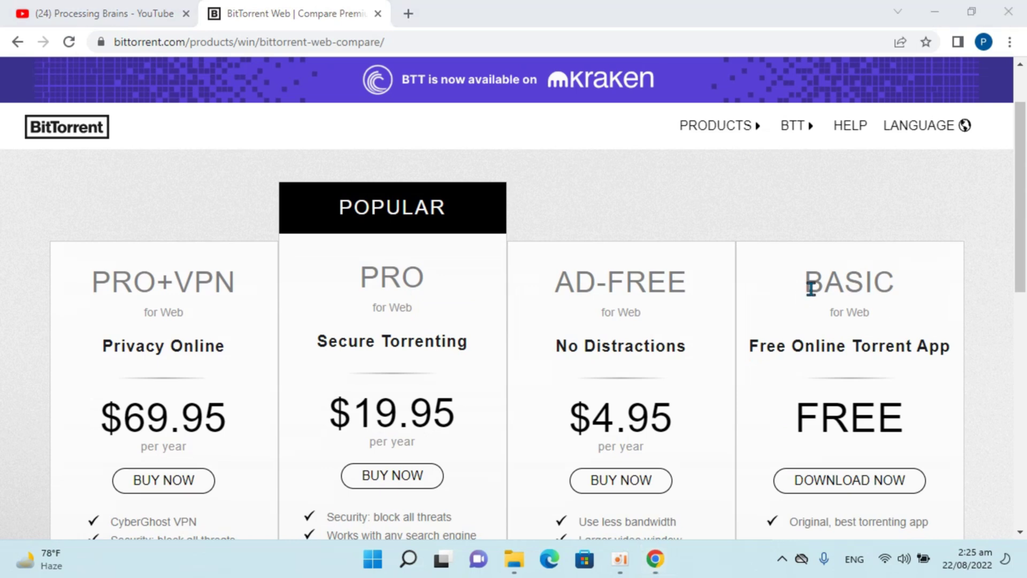
scroll(811, 289, down, 3)
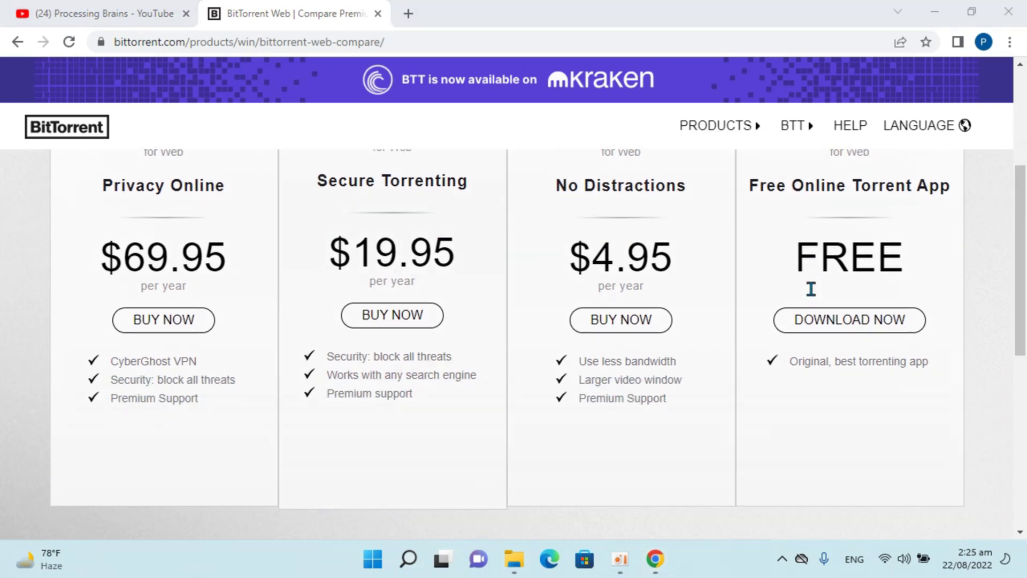
click(778, 186)
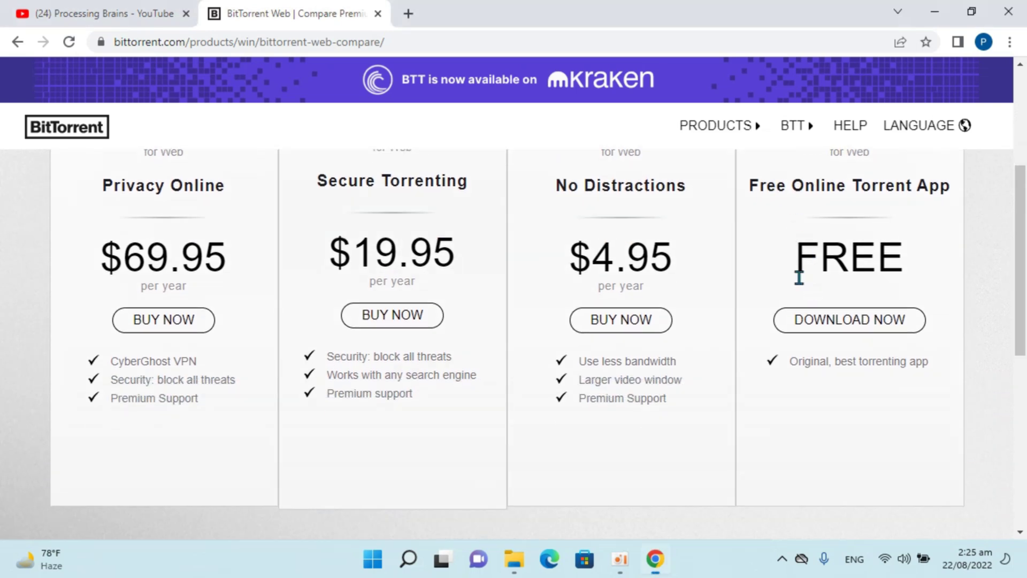
click(812, 335)
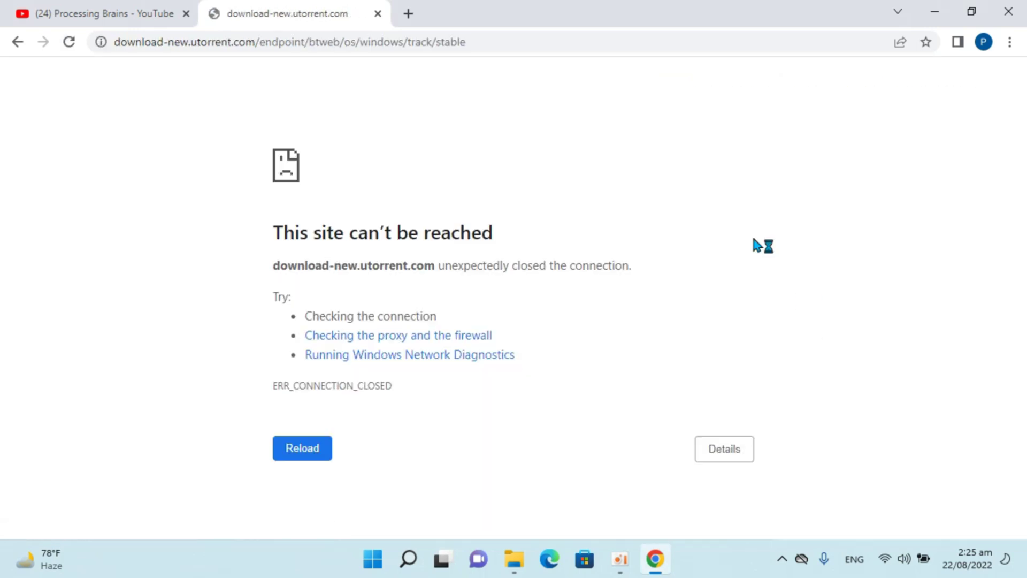
Step: Copy the unreachable download-new.utorrent.com download link from the address bar
click(535, 50)
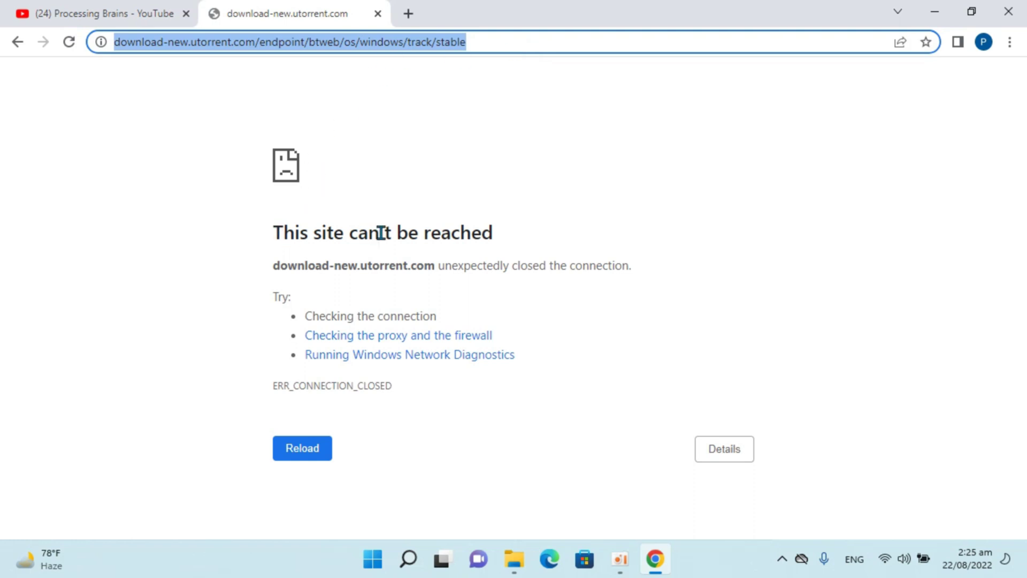
right_click(426, 39)
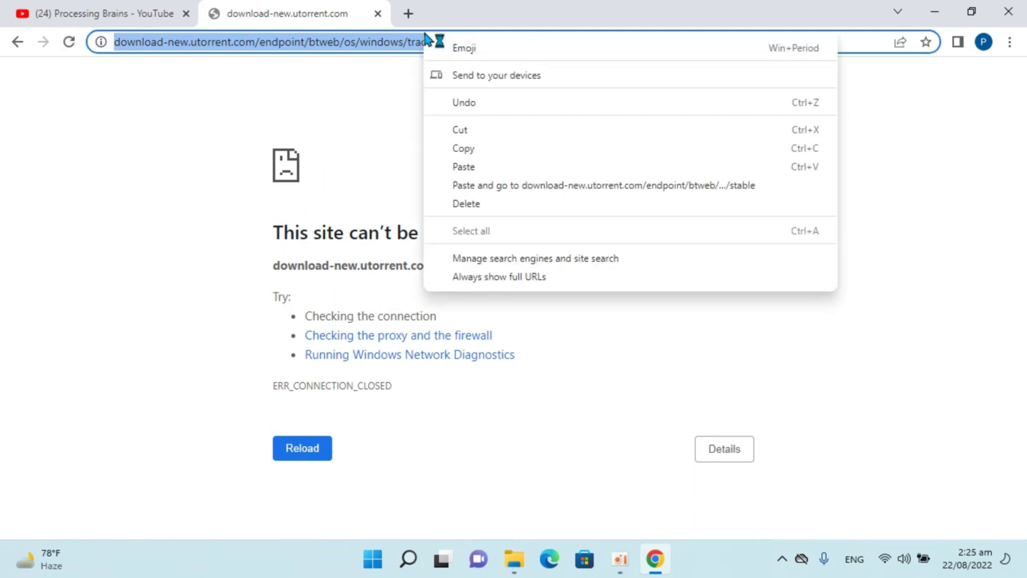
click(469, 151)
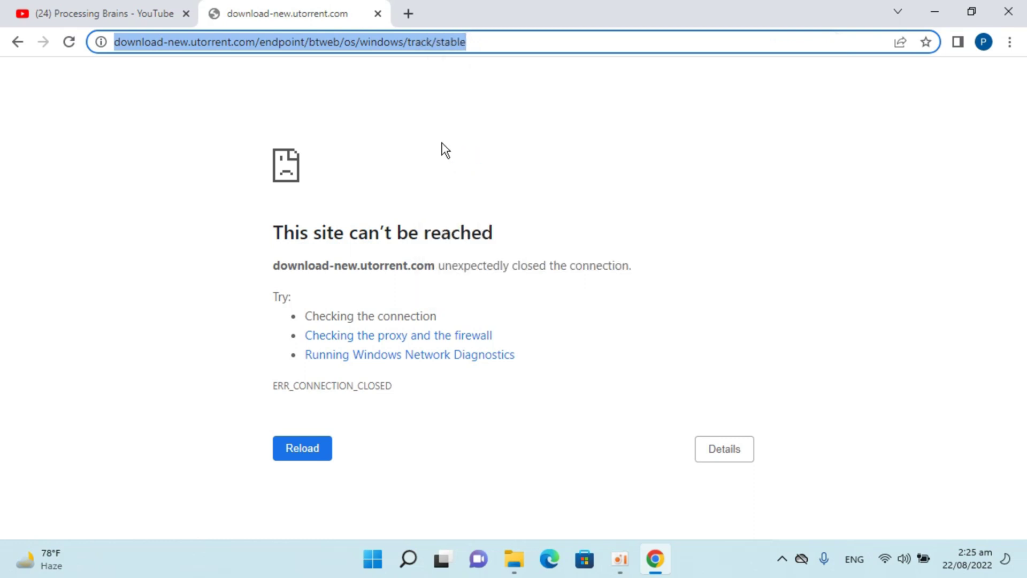
click(409, 14)
click(314, 11)
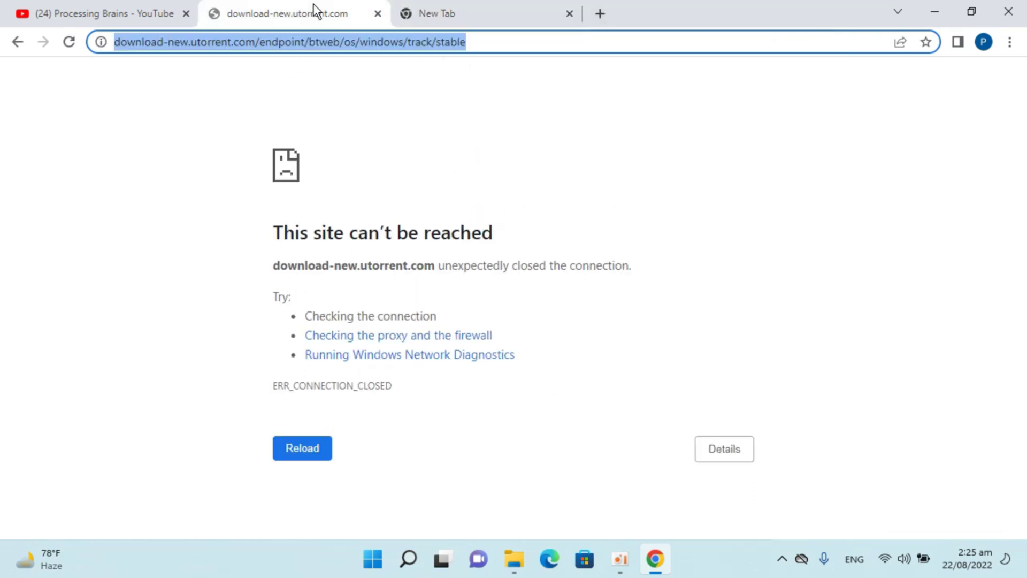
right_click(352, 34)
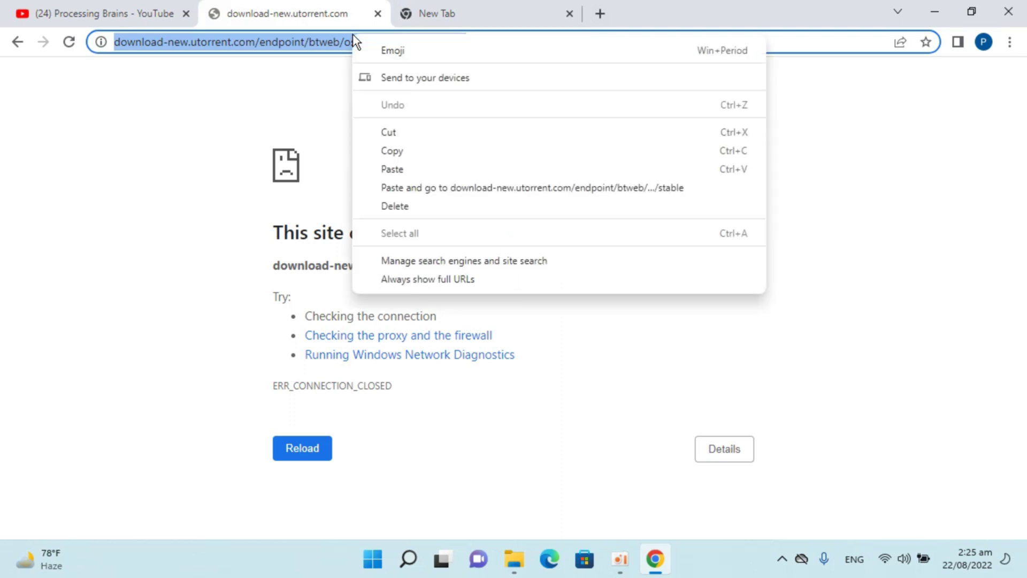
click(399, 151)
Step: In the new tab, search Google for 'proxy online' and scan the results
click(449, 18)
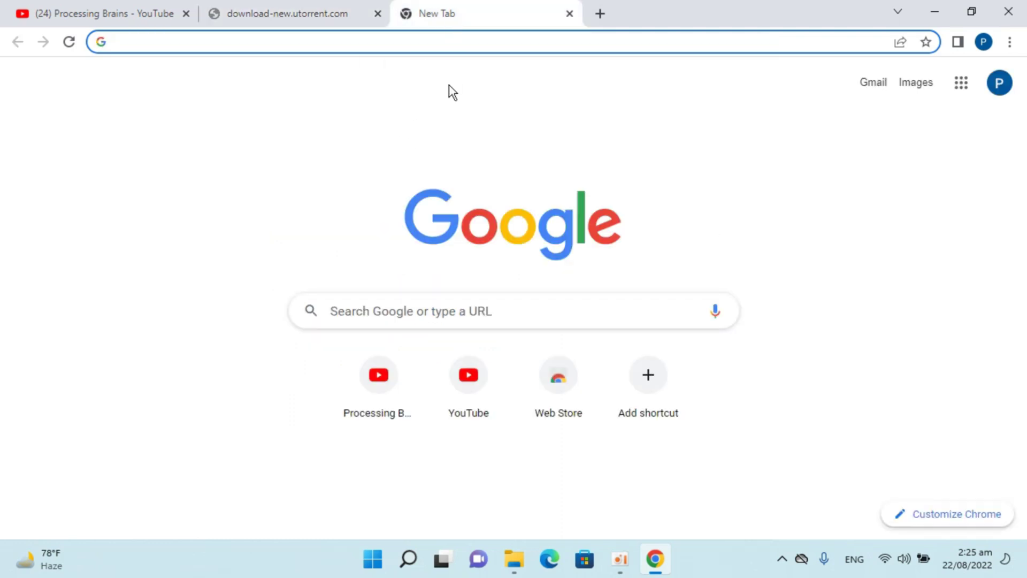
text(pro)
key(Return)
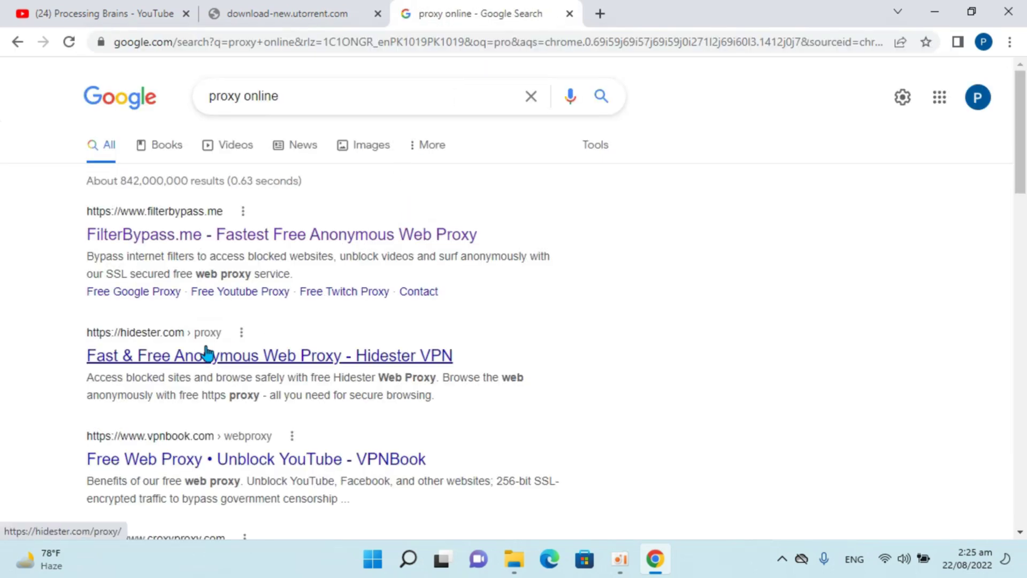
scroll(205, 352, down, 1)
scroll(205, 352, up, 1)
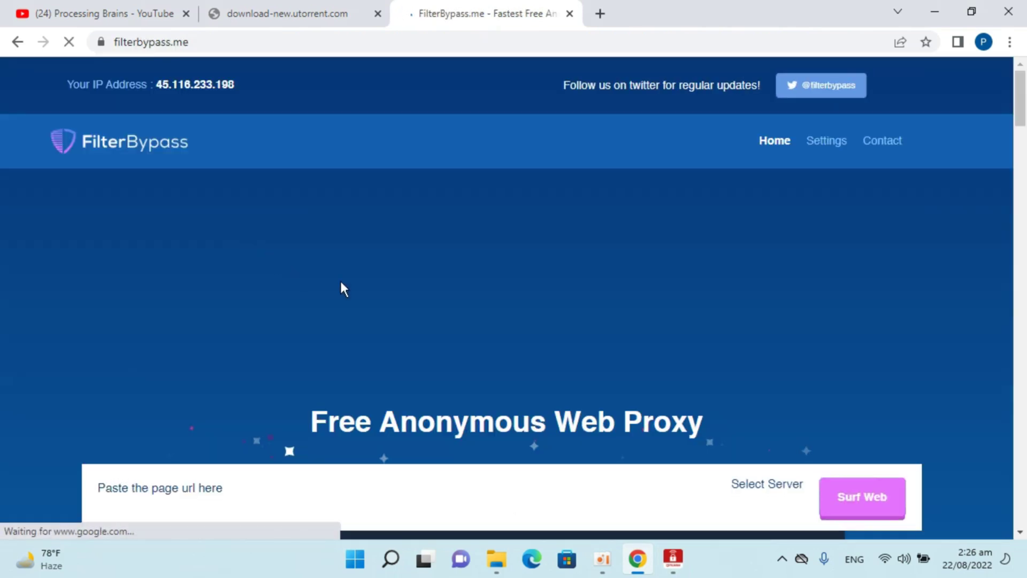
Step: Paste the uTorrent link into FilterBypass, dismiss the McAfee popup, and fetch btweb_installer.exe via Surf Web
scroll(340, 279, down, 3)
right_click(142, 351)
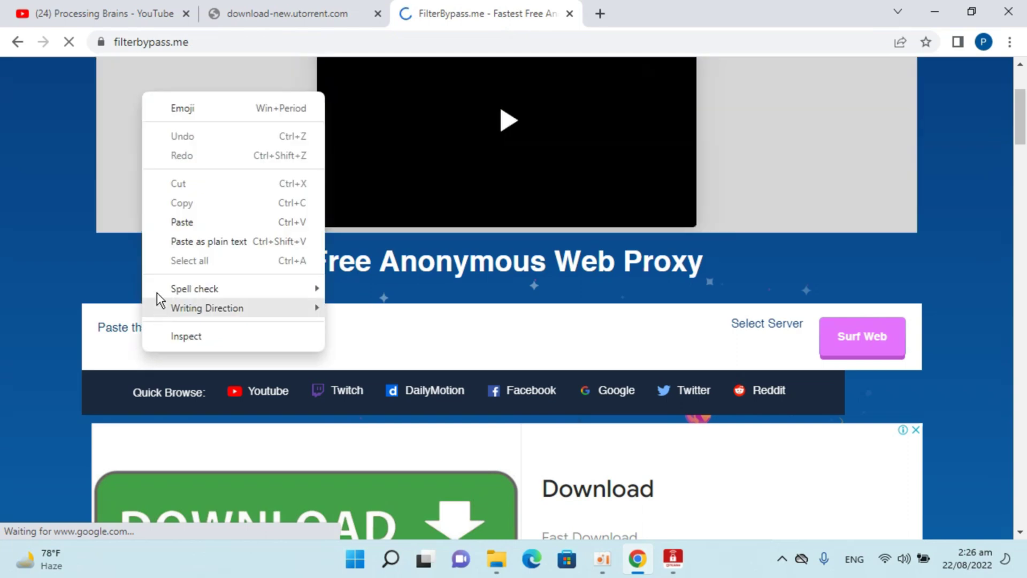
click(166, 223)
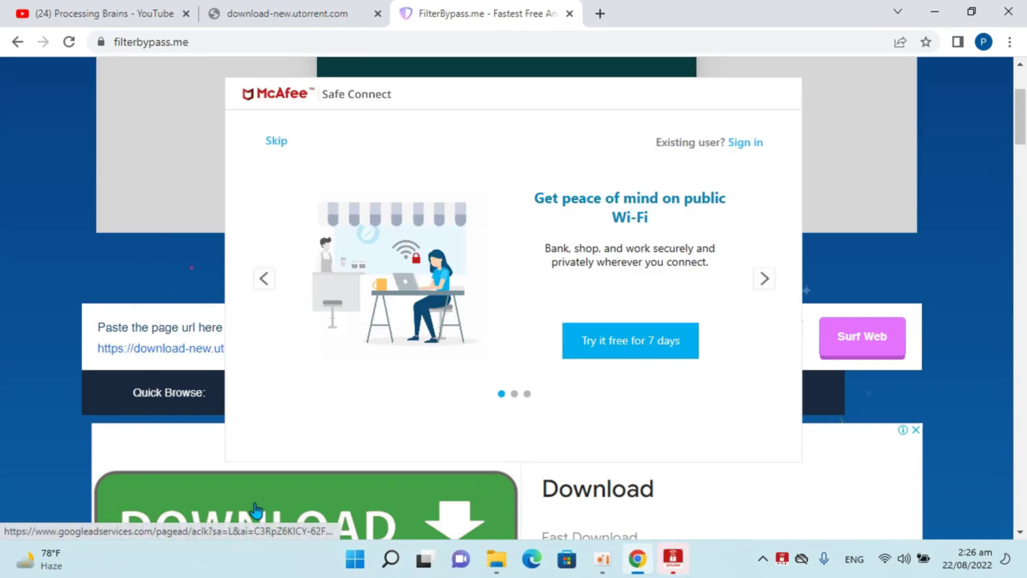
click(639, 548)
click(640, 548)
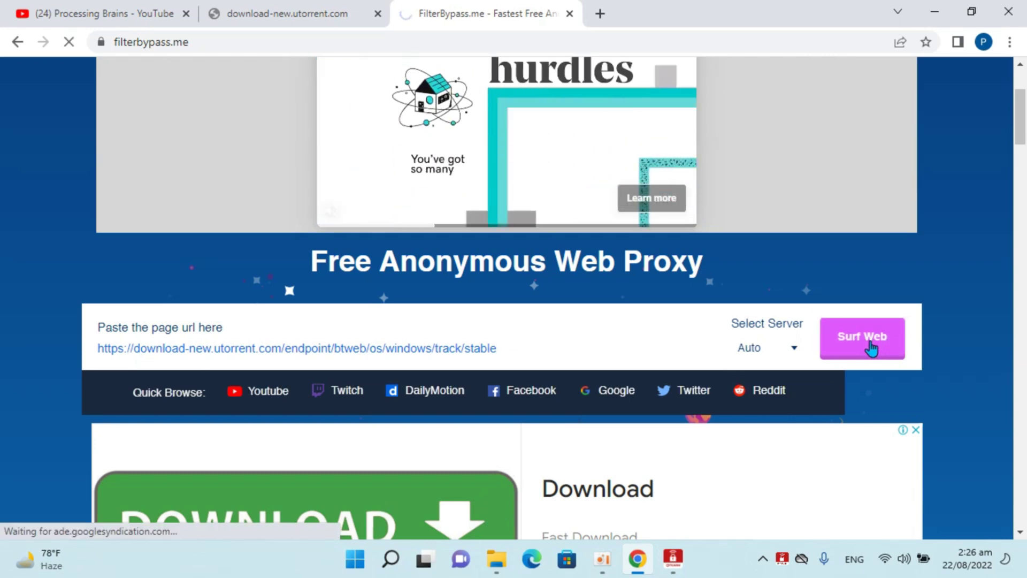
click(871, 348)
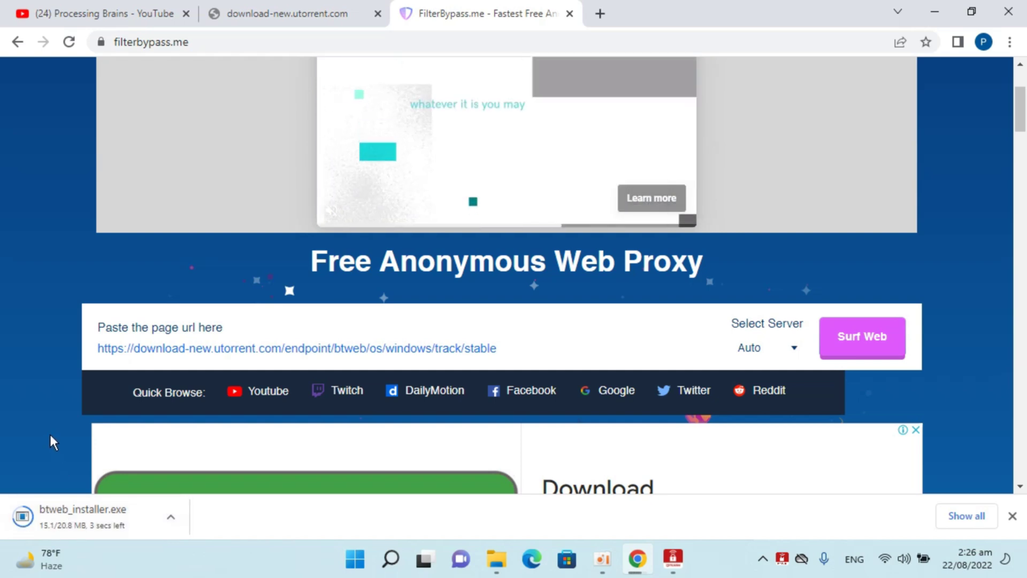
Step: Run btweb_installer.exe and advance past the Welcome, Warning and License pages
click(72, 511)
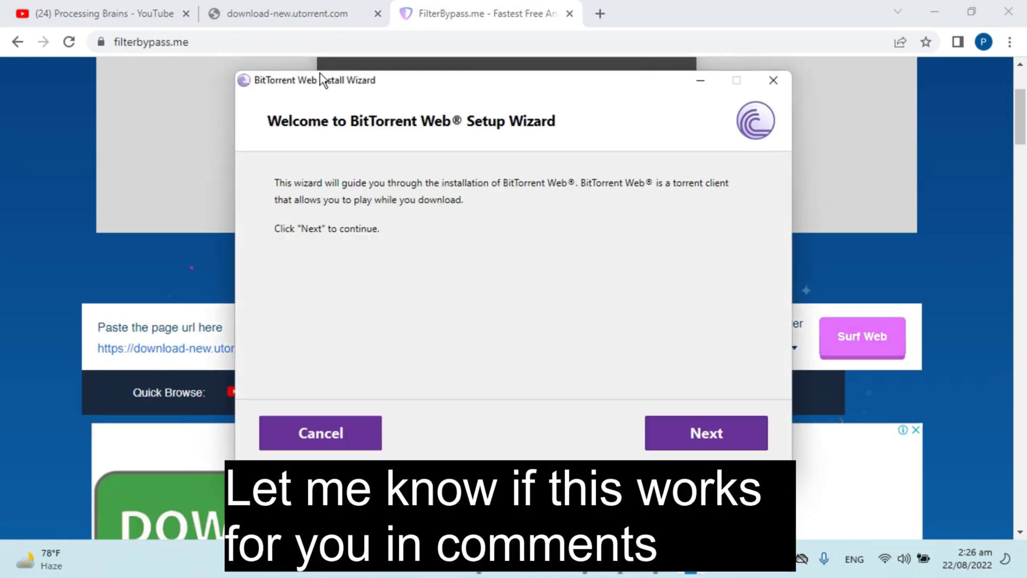
click(716, 434)
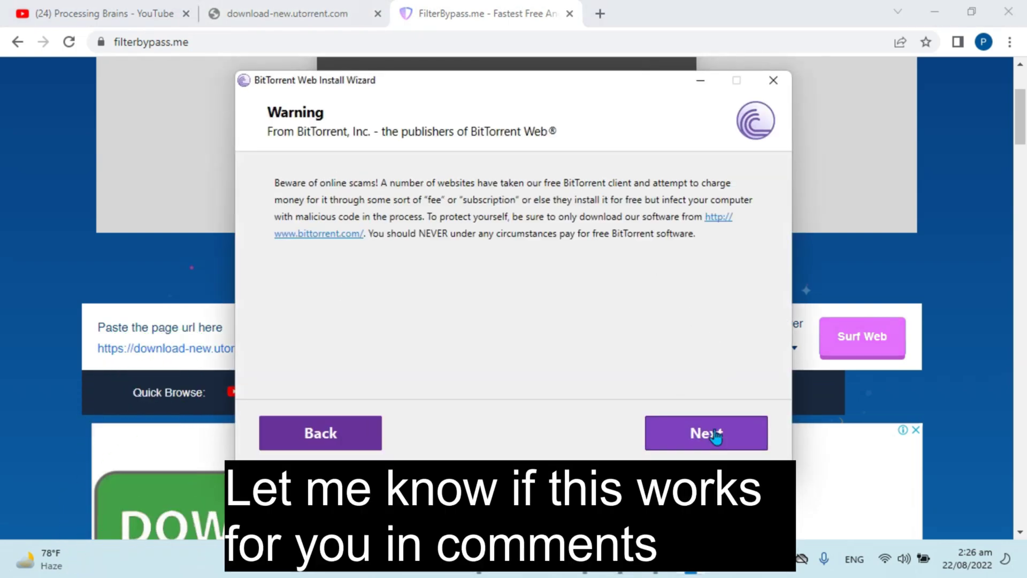
click(715, 434)
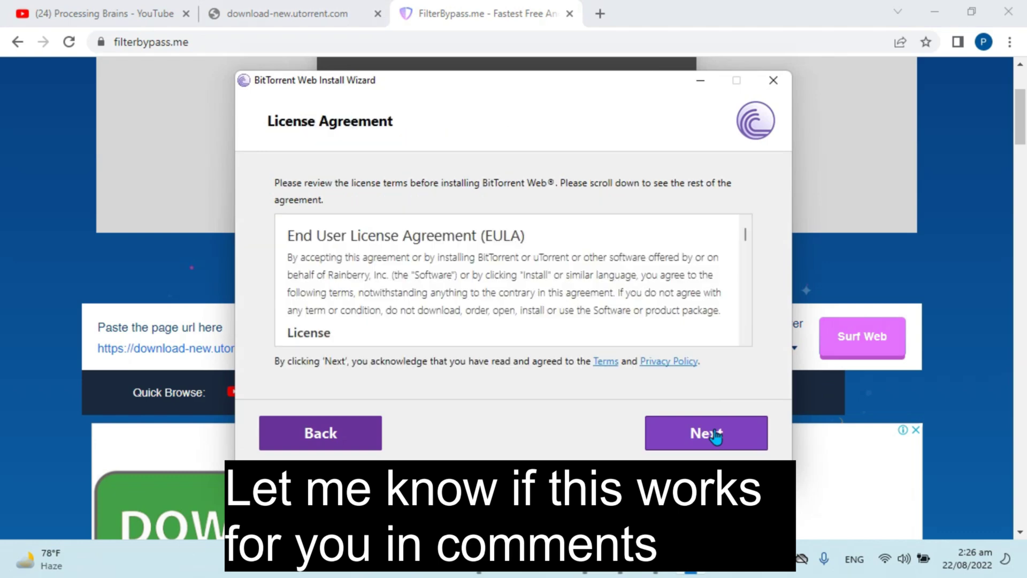
click(716, 434)
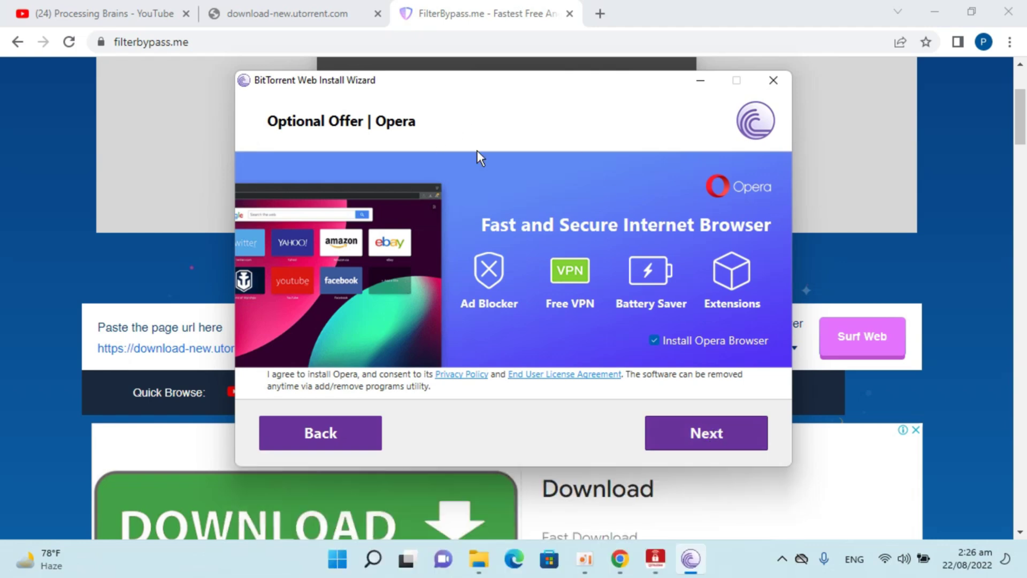
Step: Opt out of the Opera Browser install and decline the Avast Secure Browser offer
click(654, 340)
click(703, 435)
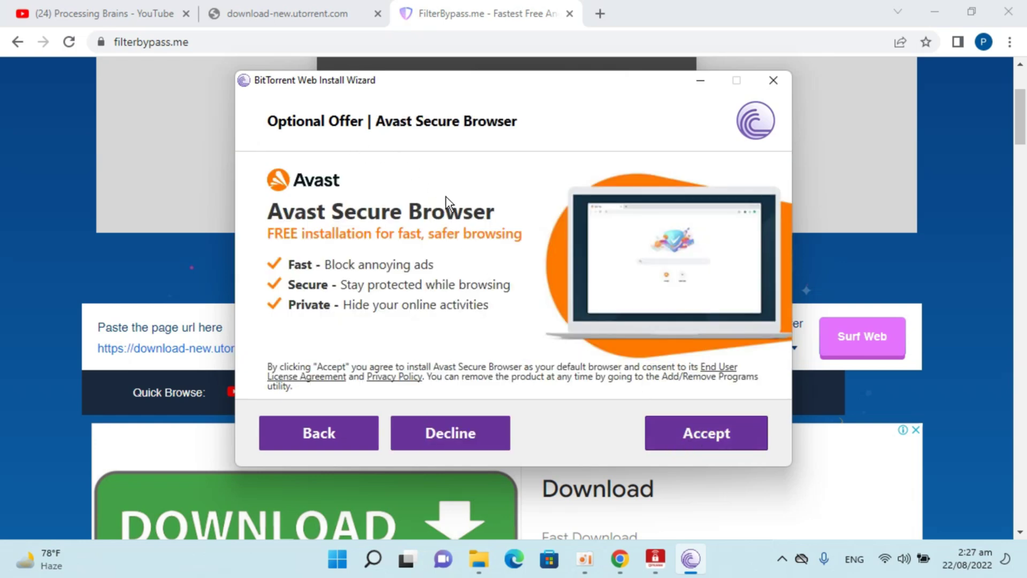
click(438, 442)
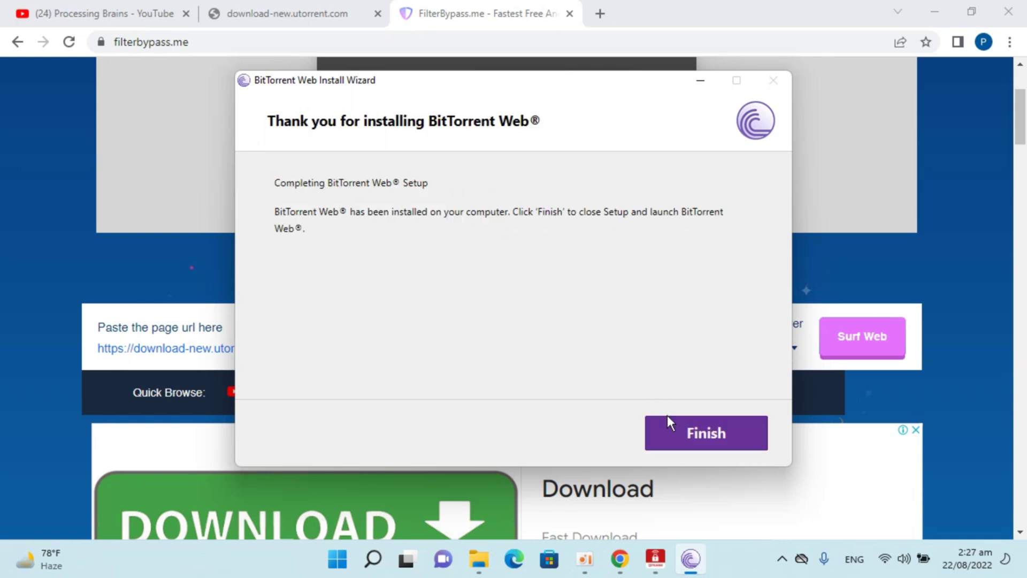
Step: Finish the BitTorrent Web install wizard, returning to the FilterBypass page in Chrome
click(708, 440)
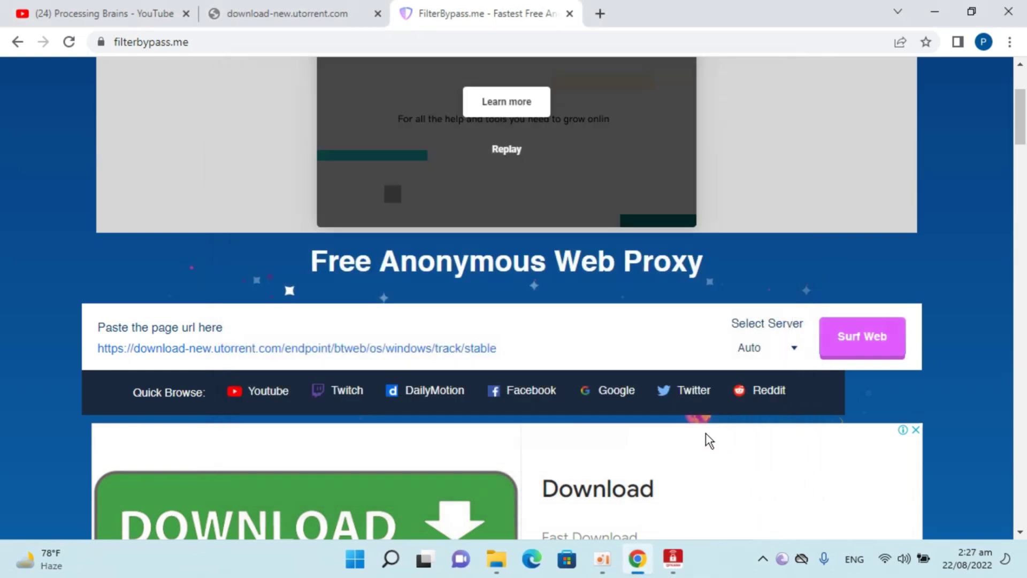